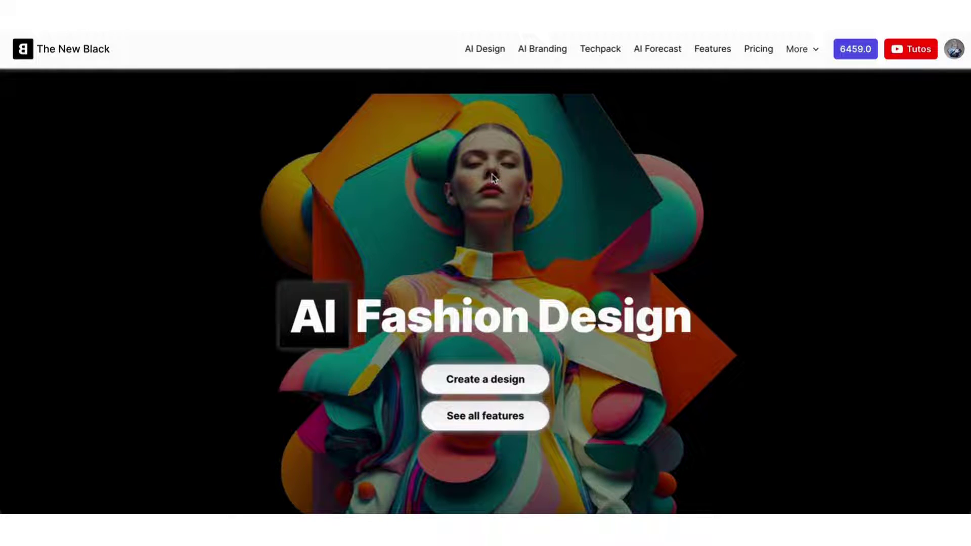
Go from the home page to the AI Design creation page with 'Create a design'
{"action": "left_click", "coordinate": [485, 384]}
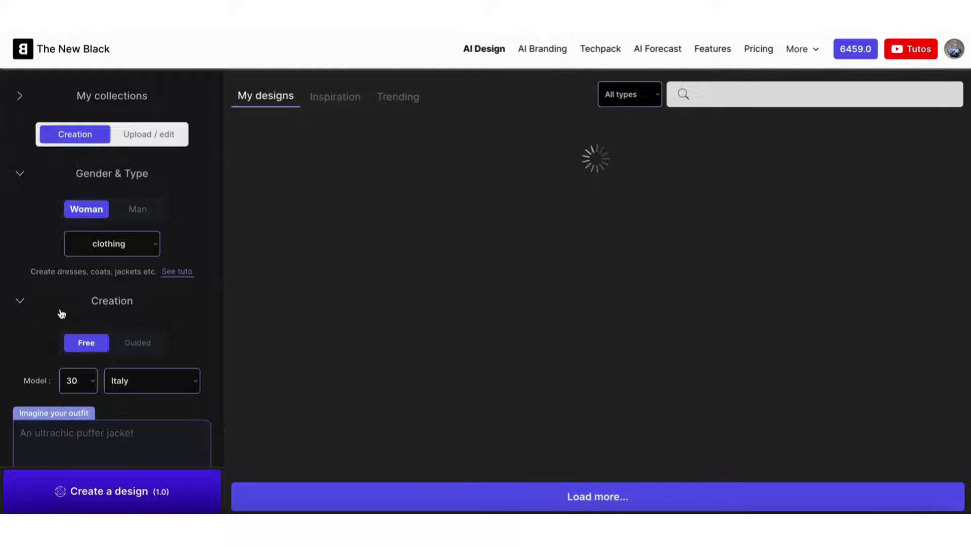
{"action": "scroll", "coordinate": [61, 314], "scroll_direction": "down", "scroll_amount": 2}
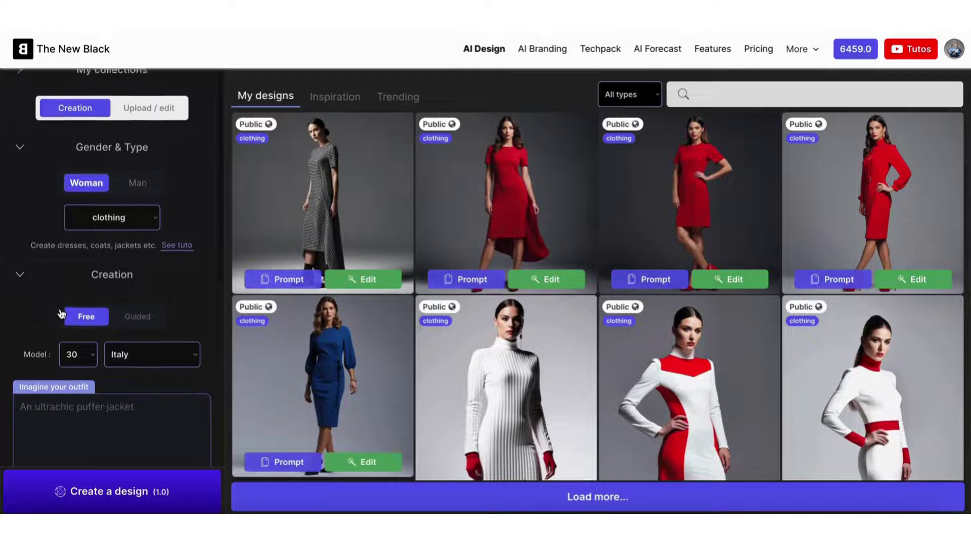
{"action": "scroll", "coordinate": [60, 313], "scroll_direction": "down", "scroll_amount": 1}
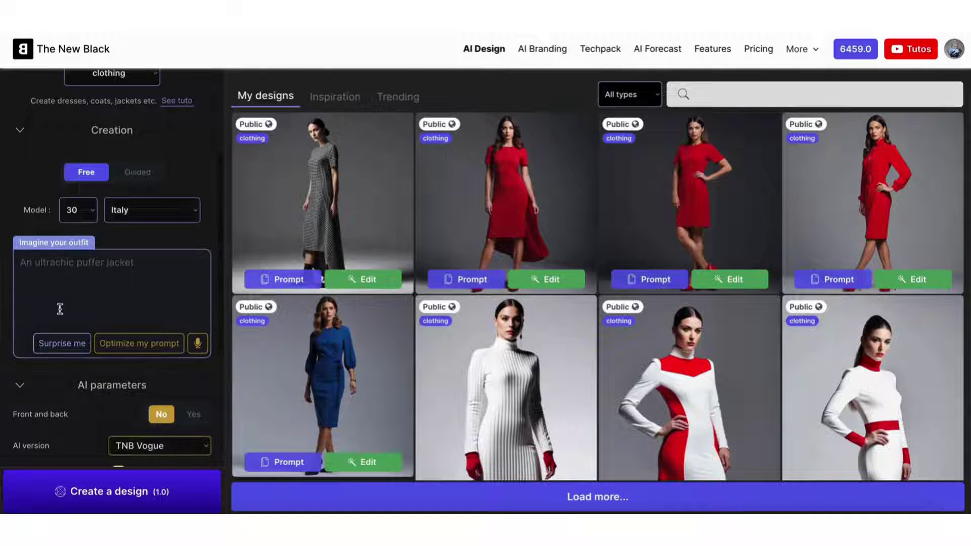
{"action": "left_click", "coordinate": [135, 175]}
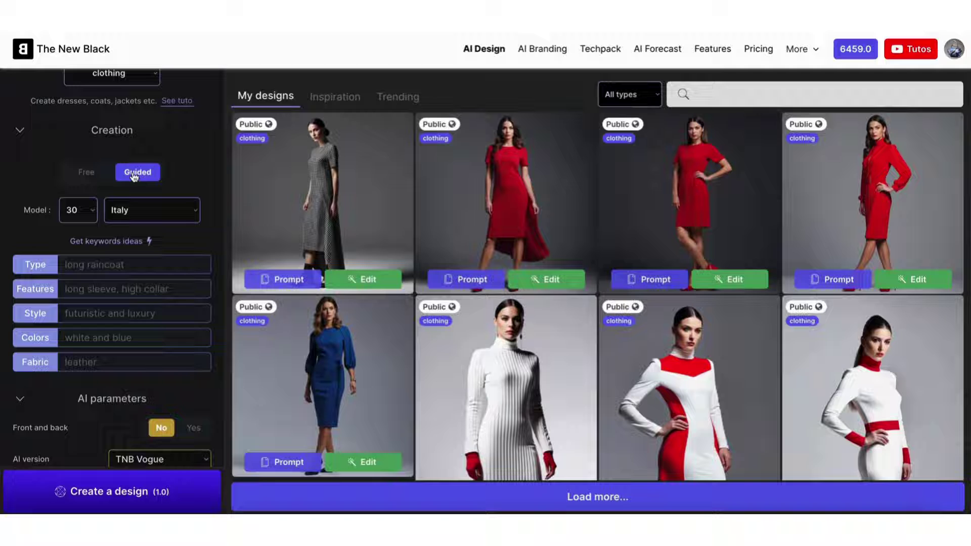
{"action": "left_click", "coordinate": [87, 174]}
{"action": "left_click", "coordinate": [77, 278]}
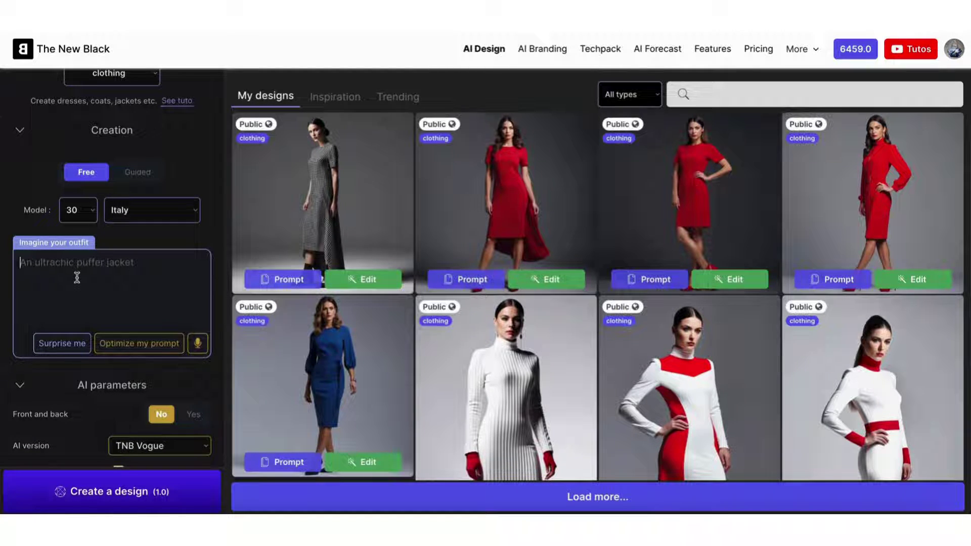
{"action": "scroll", "coordinate": [77, 277], "scroll_direction": "down", "scroll_amount": 1}
{"action": "scroll", "coordinate": [76, 278], "scroll_direction": "up", "scroll_amount": 1}
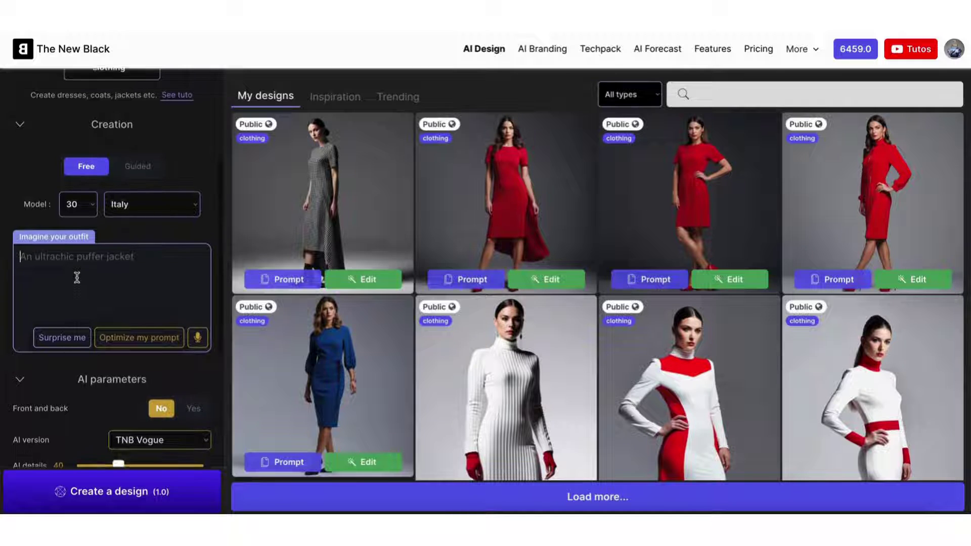
{"action": "scroll", "coordinate": [77, 278], "scroll_direction": "up", "scroll_amount": 1}
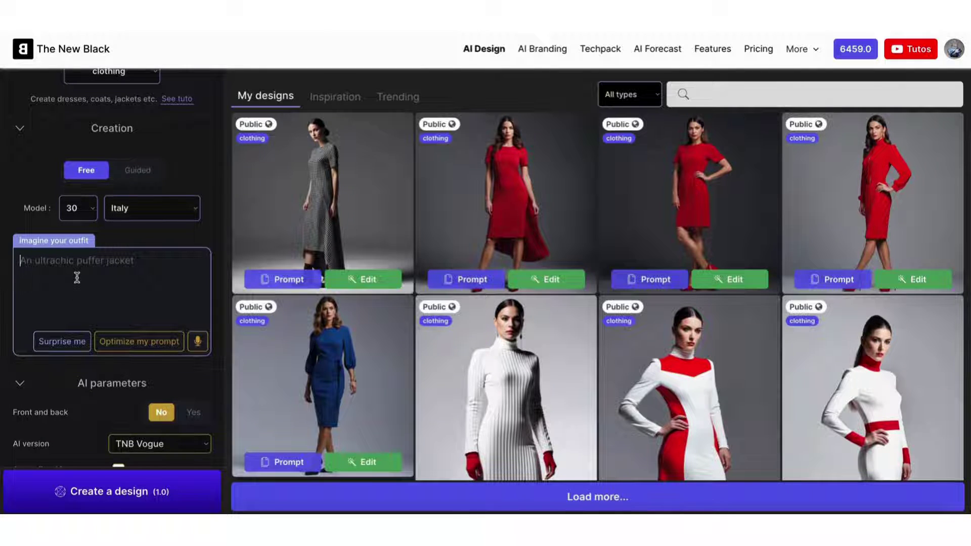
Generate a design from the prompt 'dress', then another from 'red dress'
{"action": "type", "text": "dress"}
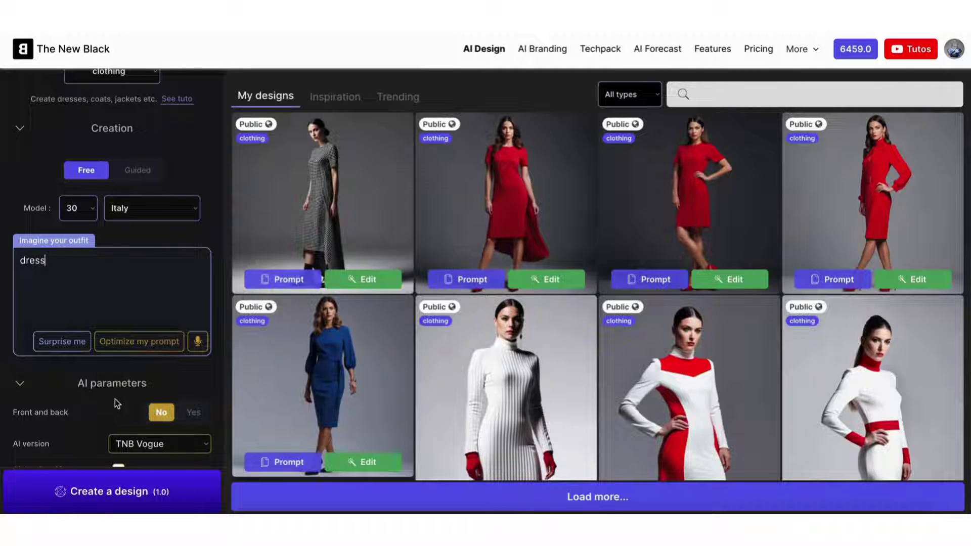
{"action": "left_click", "coordinate": [111, 491]}
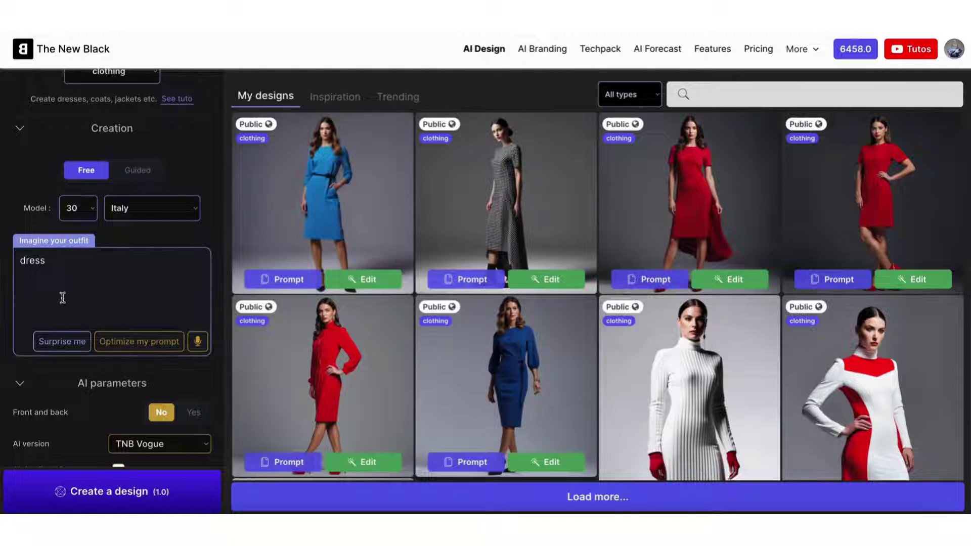
{"action": "left_click", "coordinate": [20, 261]}
{"action": "type", "text": "b"}
{"action": "key", "text": "BackSpace"}
{"action": "type", "text": "red"}
{"action": "left_click", "coordinate": [73, 510]}
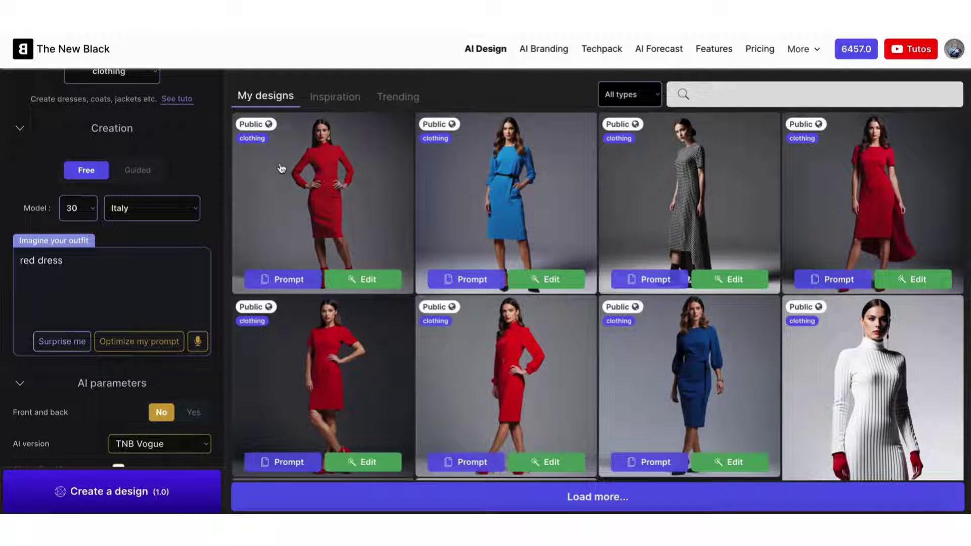
Change the prompt to 'long blue dress' and generate a design from it
{"action": "left_click", "coordinate": [21, 259]}
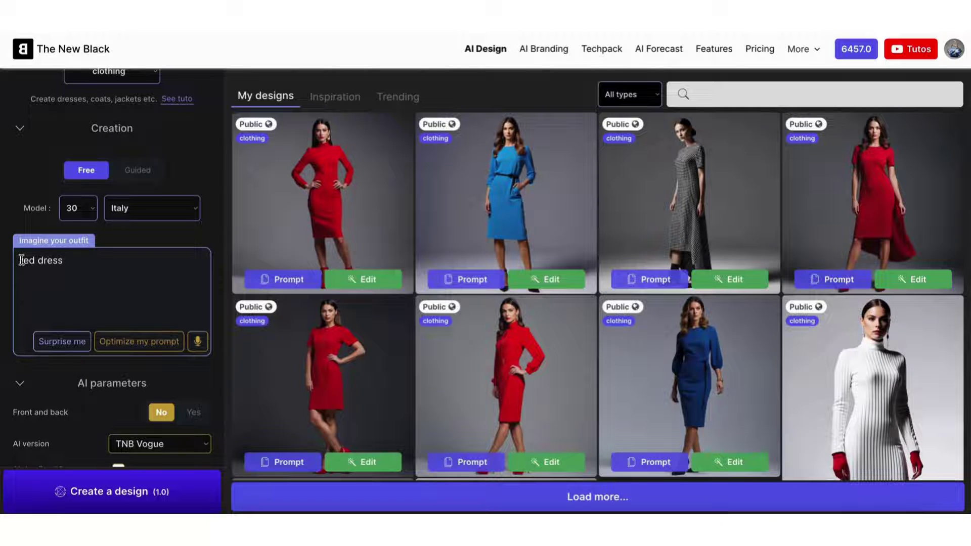
{"action": "double_click", "coordinate": [22, 260]}
{"action": "type", "text": "blue"}
{"action": "left_click", "coordinate": [20, 260]}
{"action": "type", "text": "long"}
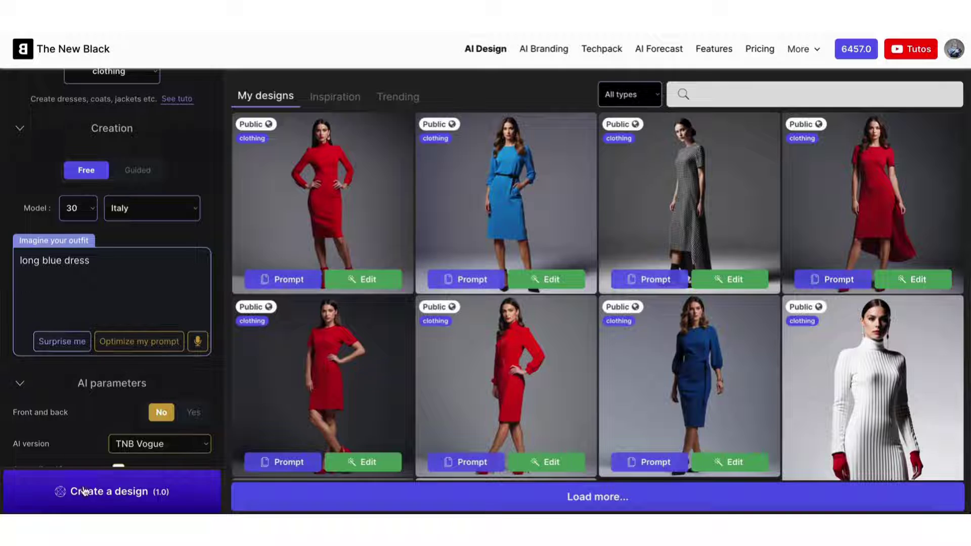
{"action": "left_click", "coordinate": [84, 491]}
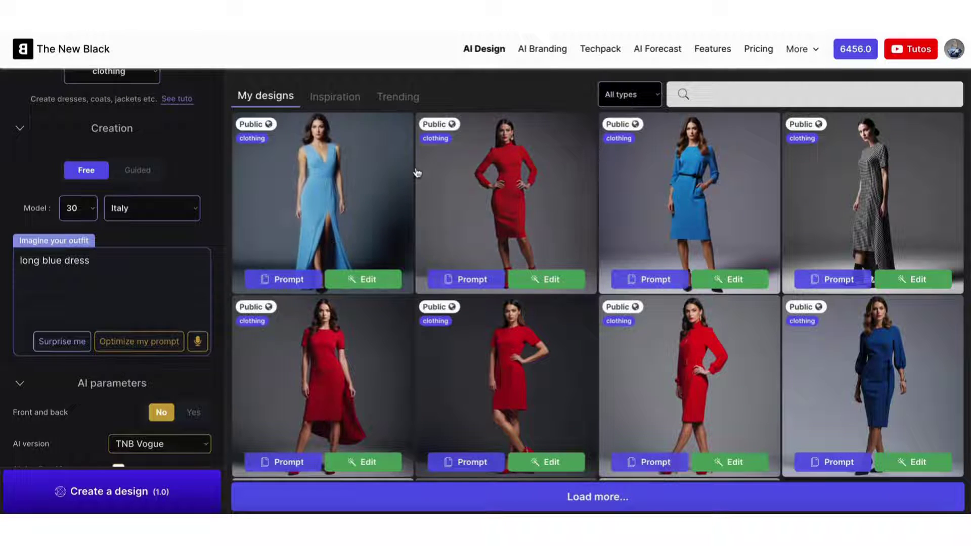
Make the prompt 'long floral blue dress' and generate a design from it
{"action": "left_click", "coordinate": [58, 260]}
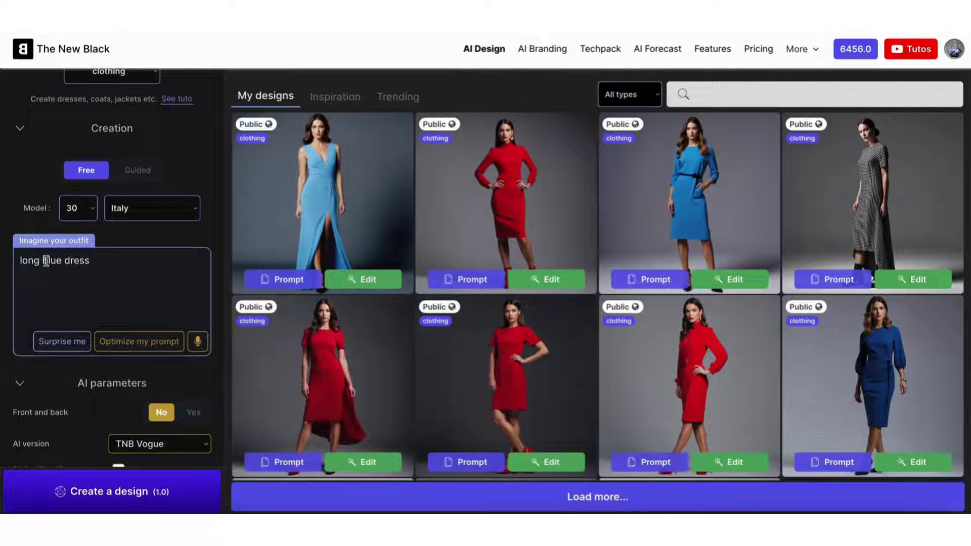
{"action": "type", "text": "floral"}
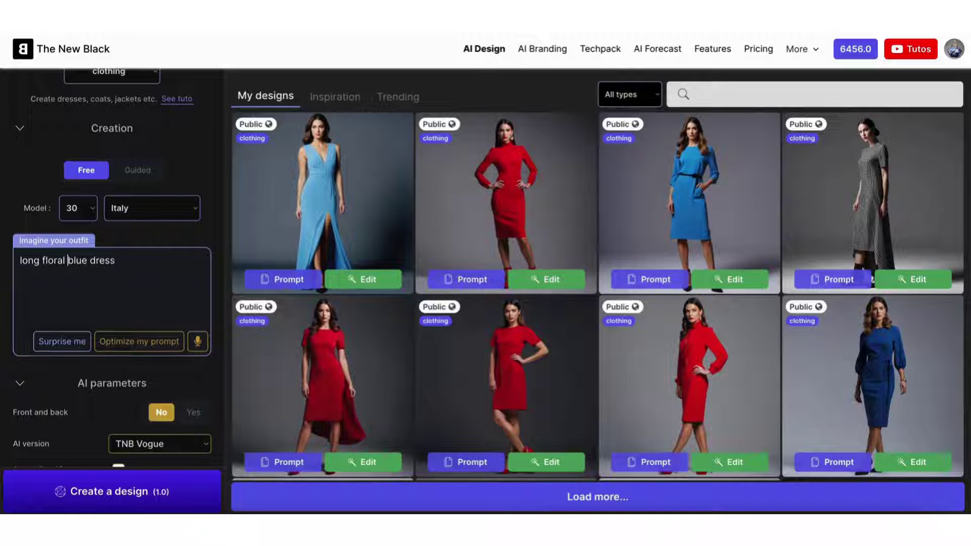
{"action": "left_click", "coordinate": [102, 508]}
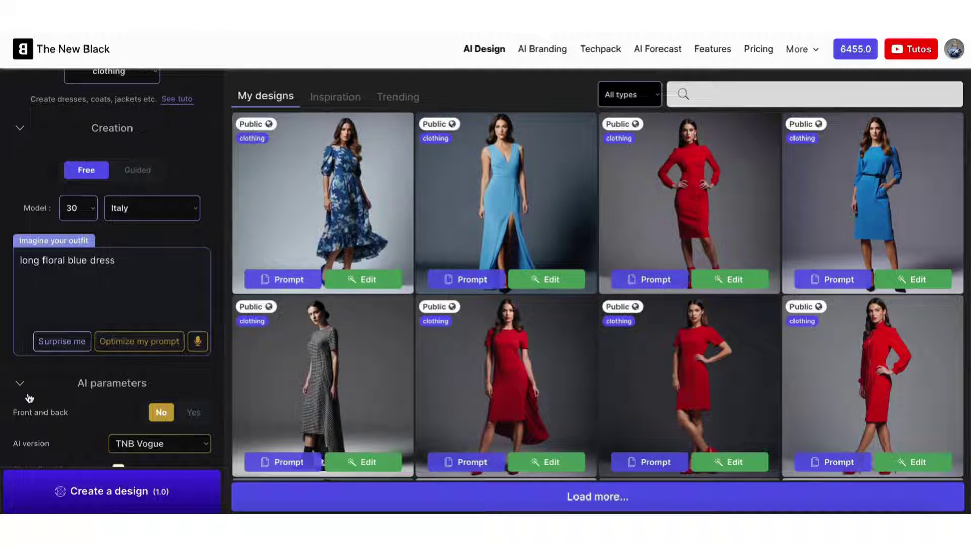
Append '. Long sleeve' to the prompt and generate a new design
{"action": "left_click", "coordinate": [120, 264]}
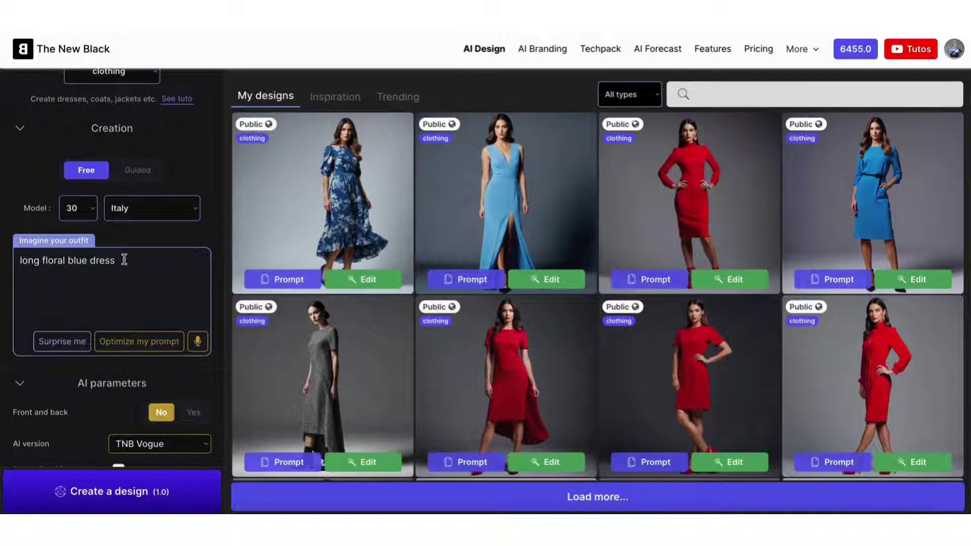
{"action": "type", "text": ". Long sleeve."}
{"action": "left_click", "coordinate": [99, 493]}
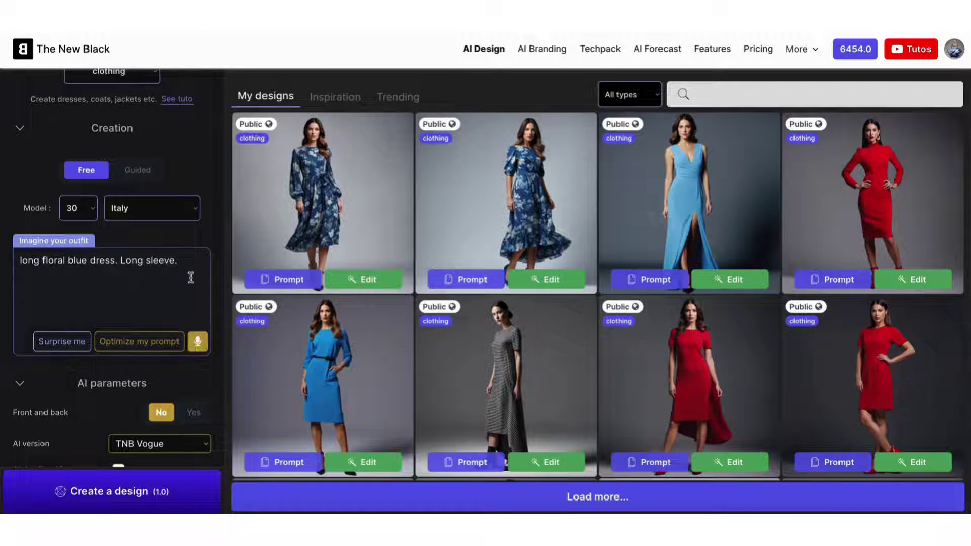
Add 'futuristic.' to the end of the prompt and generate designs from it
{"action": "left_click", "coordinate": [191, 260]}
{"action": "type", "text": "fu"}
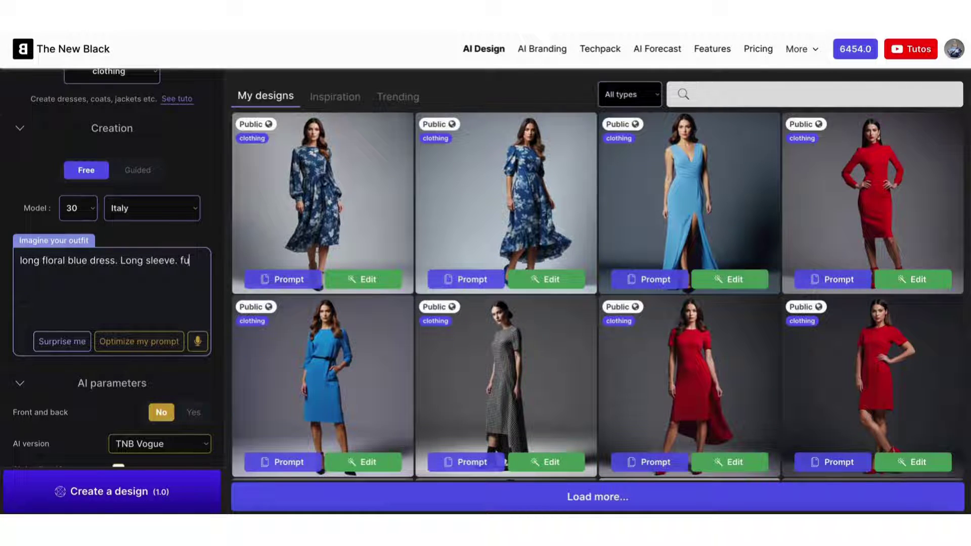
{"action": "type", "text": "rutisti"}
{"action": "key", "text": "BackSpace"}
{"action": "key", "text": "BackSpace"}
{"action": "key", "text": "BackSpace"}
{"action": "key", "text": "BackSpace"}
{"action": "key", "text": "BackSpace"}
{"action": "key", "text": "BackSpace"}
{"action": "key", "text": "BackSpace"}
{"action": "key", "text": "BackSpace"}
{"action": "type", "text": "uturistic."}
{"action": "left_click", "coordinate": [142, 491]}
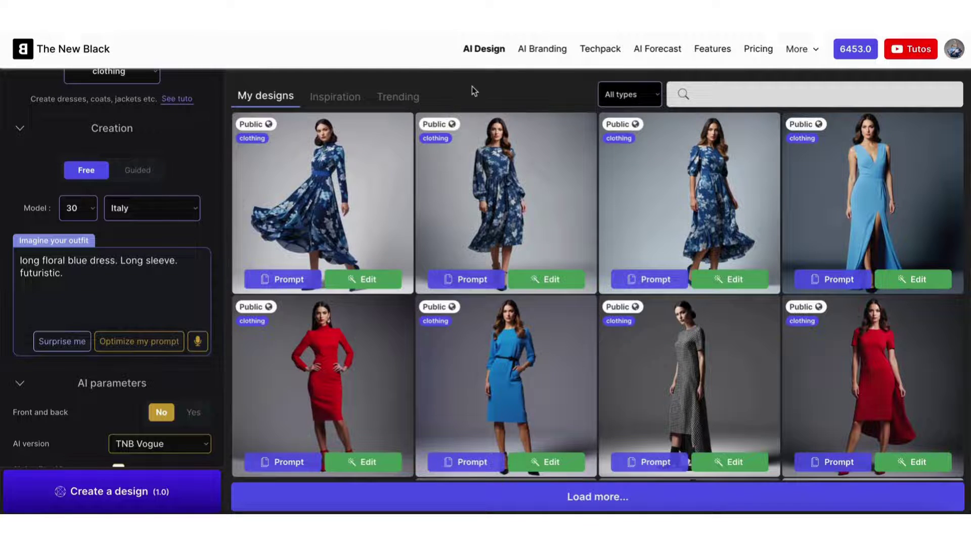
Insert 'high collar.' before 'Long sleeve' and generate designs again
{"action": "left_click", "coordinate": [106, 273]}
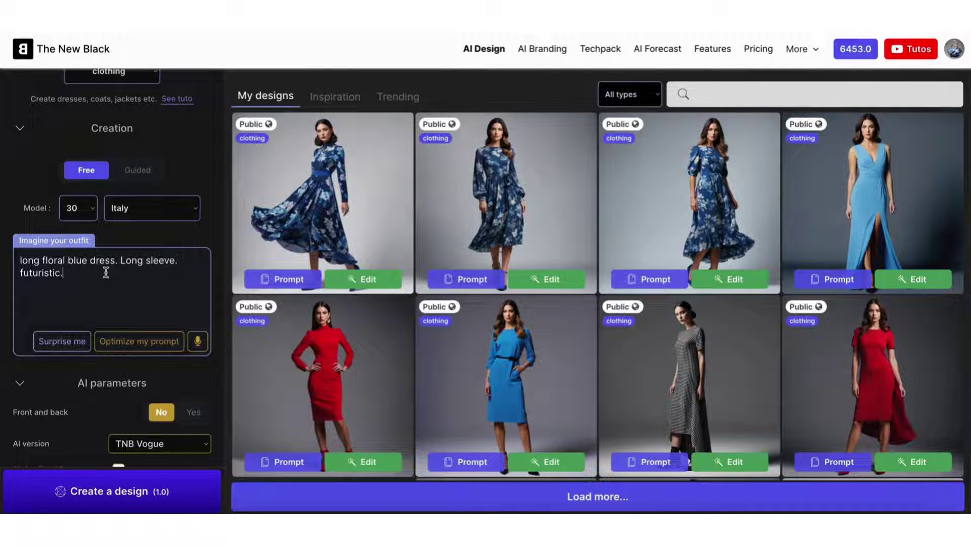
{"action": "left_click", "coordinate": [120, 261]}
{"action": "type", "text": "high collar."}
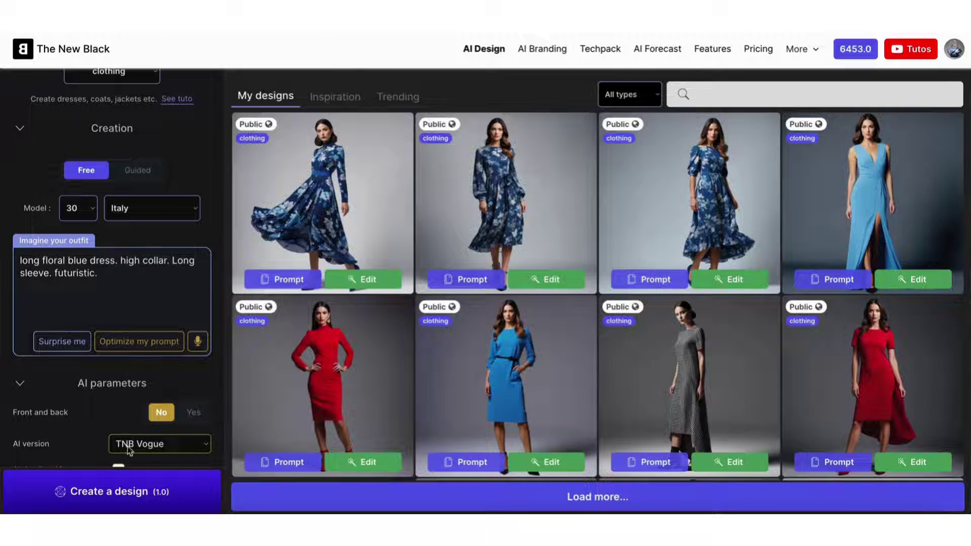
{"action": "left_click", "coordinate": [111, 493]}
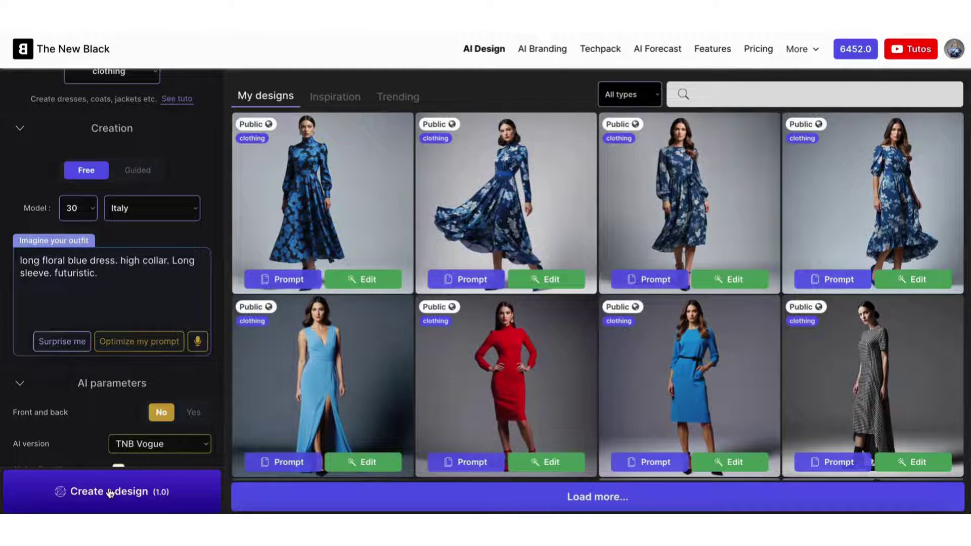
End the prompt with 'futuristic and luxury.' and generate two designs from it
{"action": "left_click", "coordinate": [97, 273]}
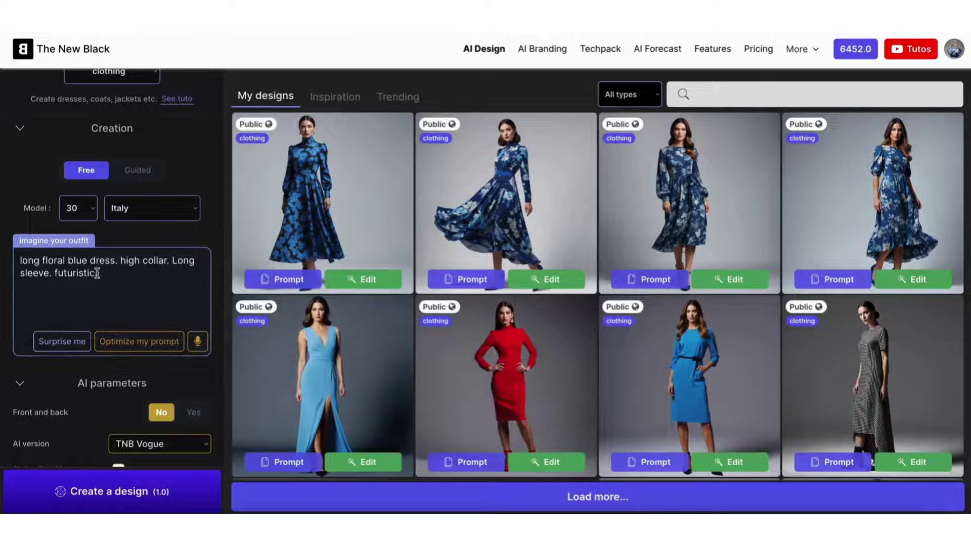
{"action": "type", "text": "and luxury."}
{"action": "left_click", "coordinate": [95, 501]}
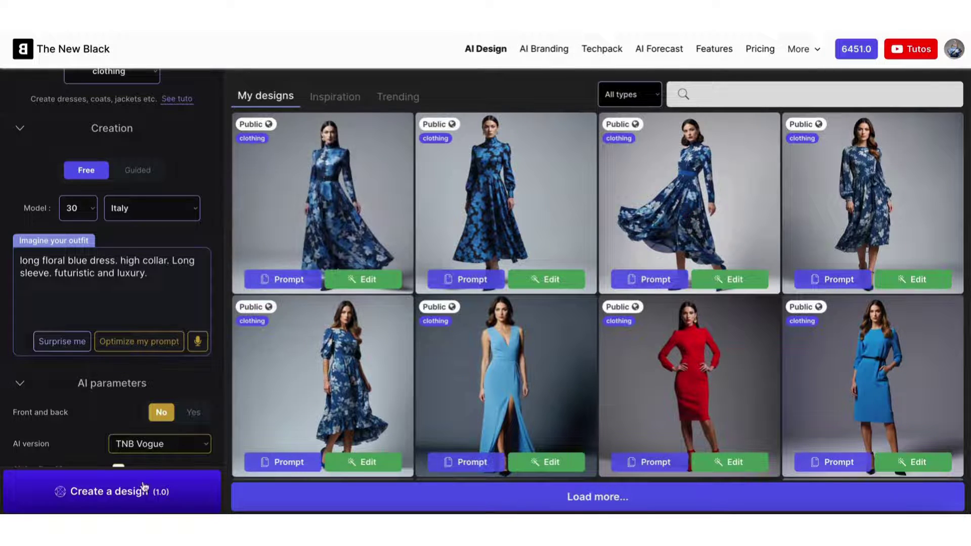
{"action": "left_click", "coordinate": [120, 506]}
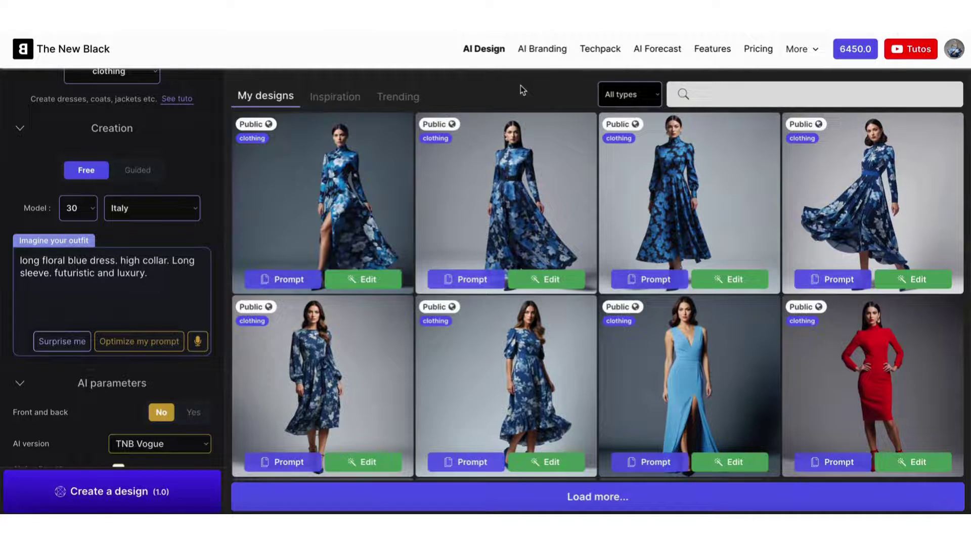
Append 'with a gold belt' to the prompt, correcting the typos, and generate a design
{"action": "left_click", "coordinate": [162, 272]}
{"action": "type", "text": "gold "}
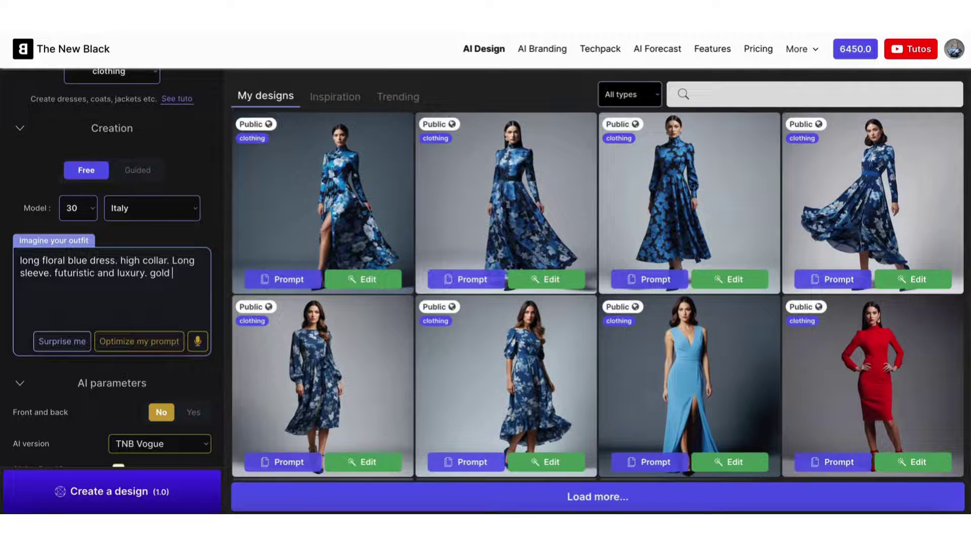
{"action": "type", "text": "bes"}
{"action": "key", "text": "BackSpace"}
{"action": "type", "text": "let"}
{"action": "left_click", "coordinate": [151, 273]}
{"action": "type", "text": "with a"}
{"action": "left_click", "coordinate": [37, 286]}
{"action": "key", "text": "Delete"}
{"action": "key", "text": "BackSpace"}
{"action": "key", "text": "BackSpace"}
{"action": "type", "text": "t."}
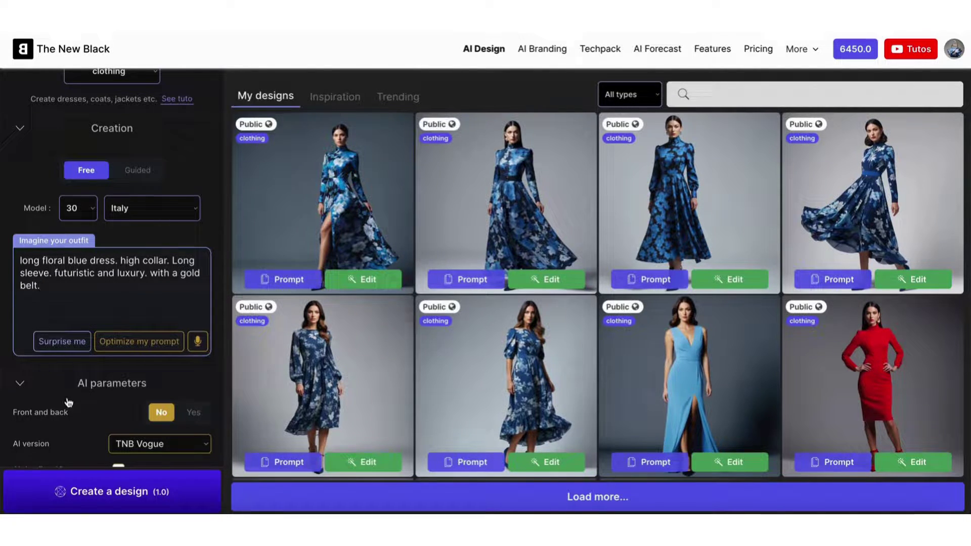
{"action": "left_click", "coordinate": [91, 493]}
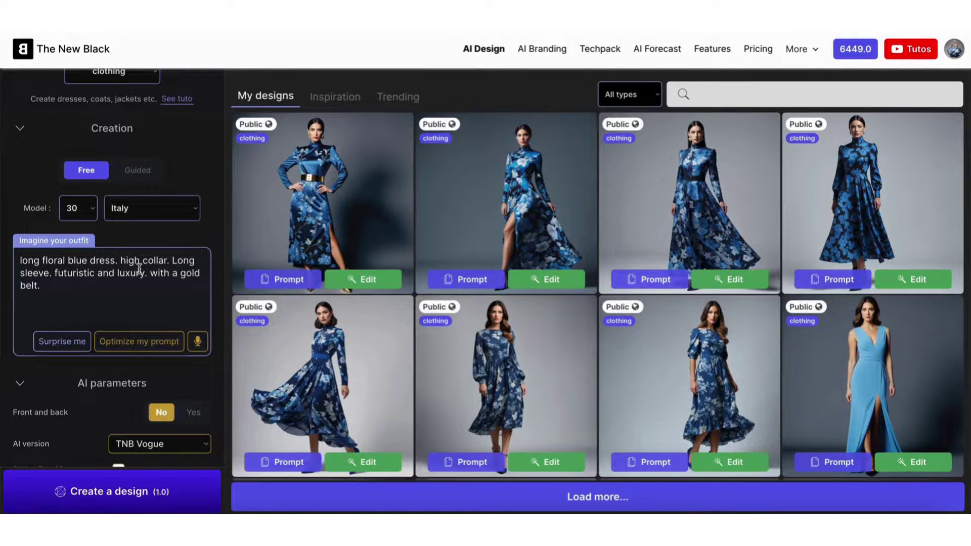
Create an HD version of the gold-belted dress and open the downloaded HD Version (26).png
{"action": "left_click", "coordinate": [325, 185]}
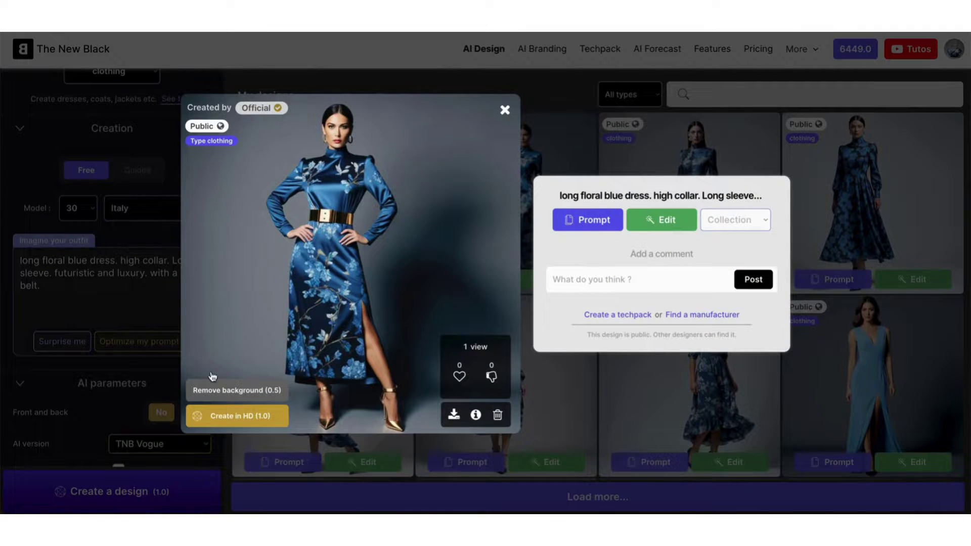
{"action": "left_click", "coordinate": [243, 418]}
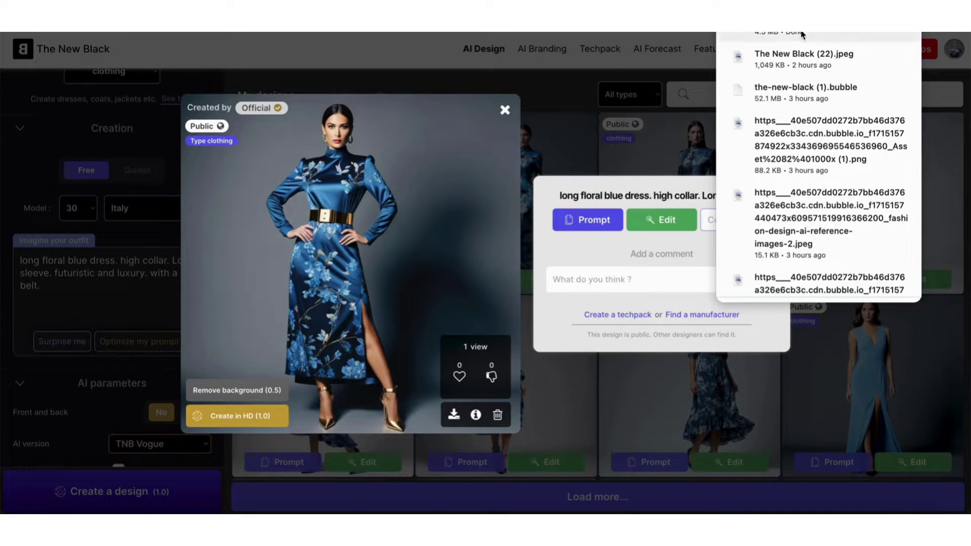
{"action": "left_click", "coordinate": [803, 35]}
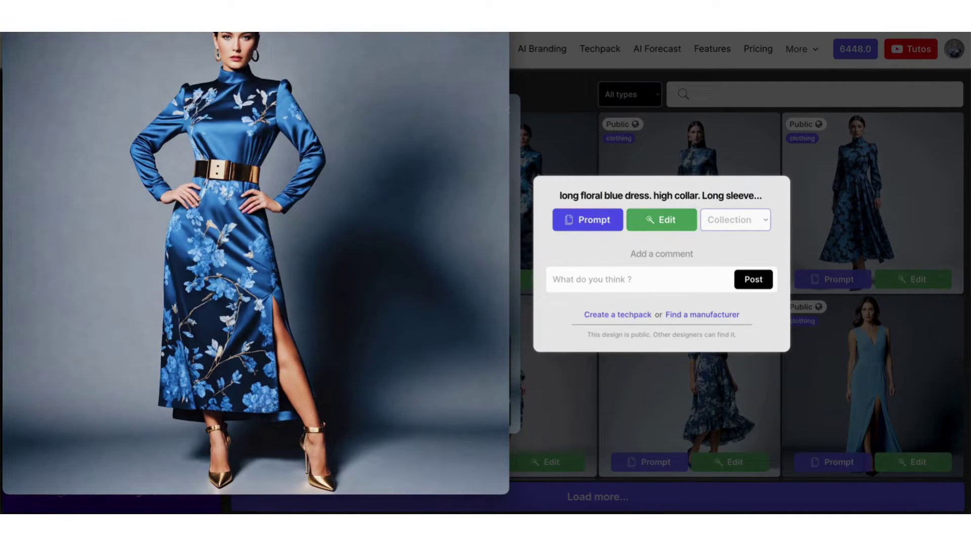